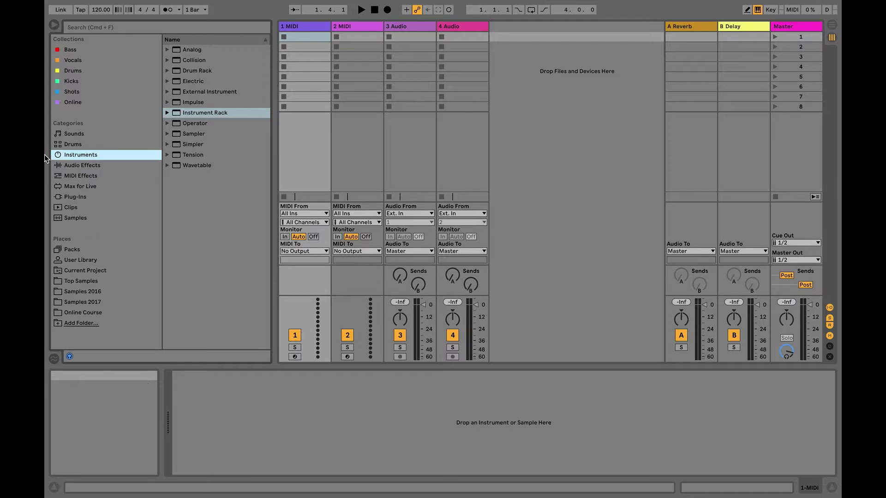
# Hide the browser and show it again to compare the two layouts.
pyautogui.click(54, 26)
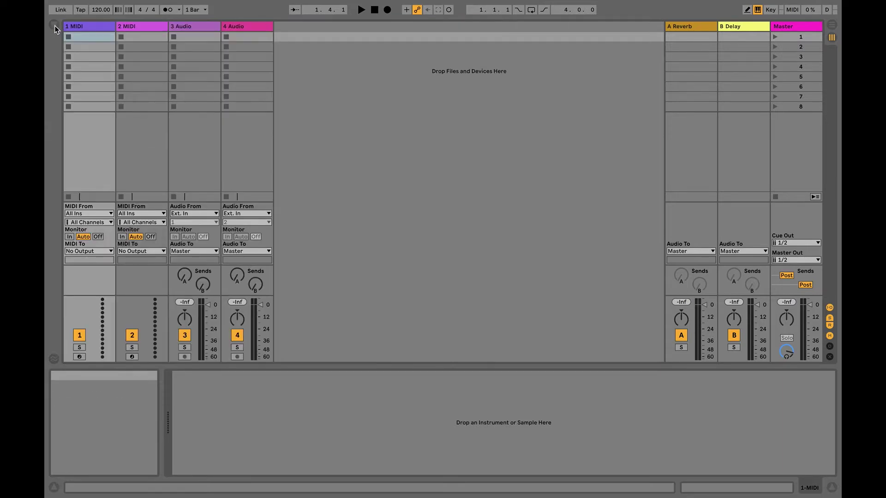
pyautogui.click(54, 26)
pyautogui.click(55, 25)
pyautogui.click(54, 25)
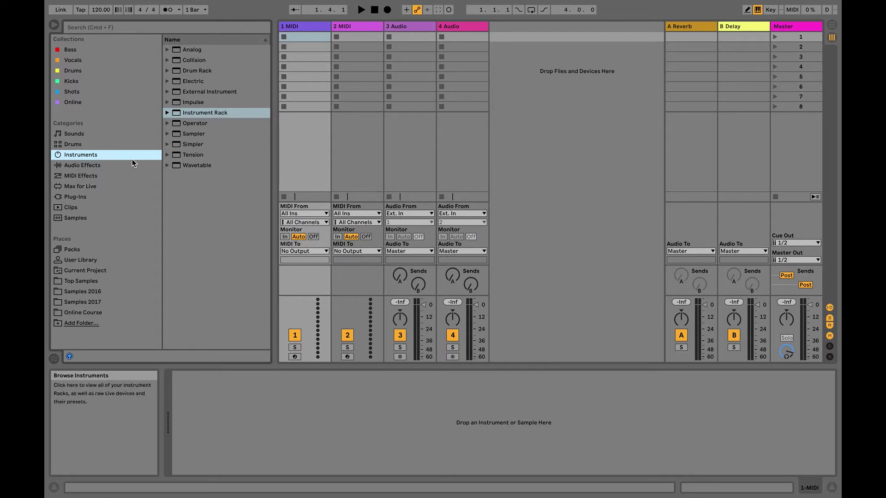
# Browse the contents of the Sounds, Audio Effects and Plug-Ins categories, finishing on Sounds.
pyautogui.click(86, 133)
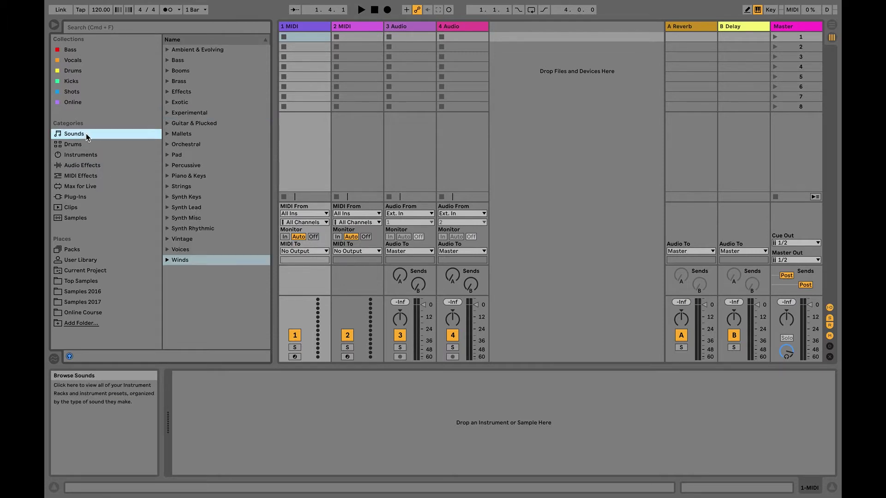
pyautogui.click(81, 165)
pyautogui.click(73, 197)
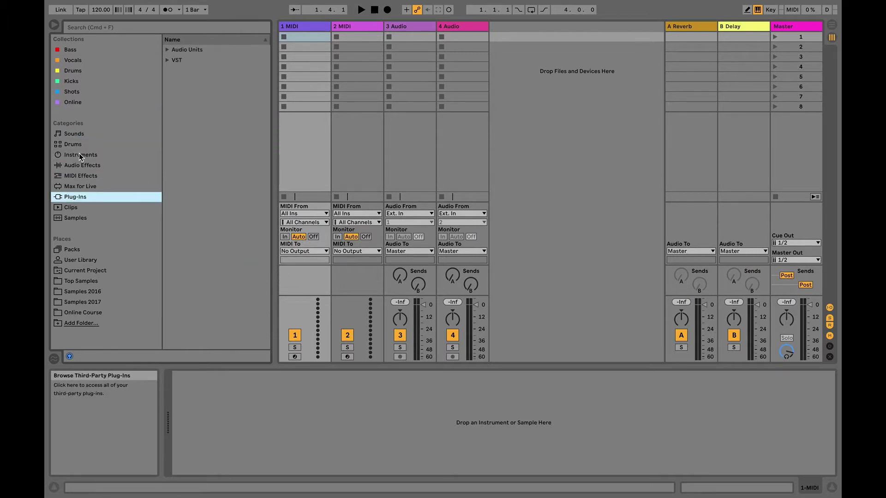
pyautogui.click(76, 135)
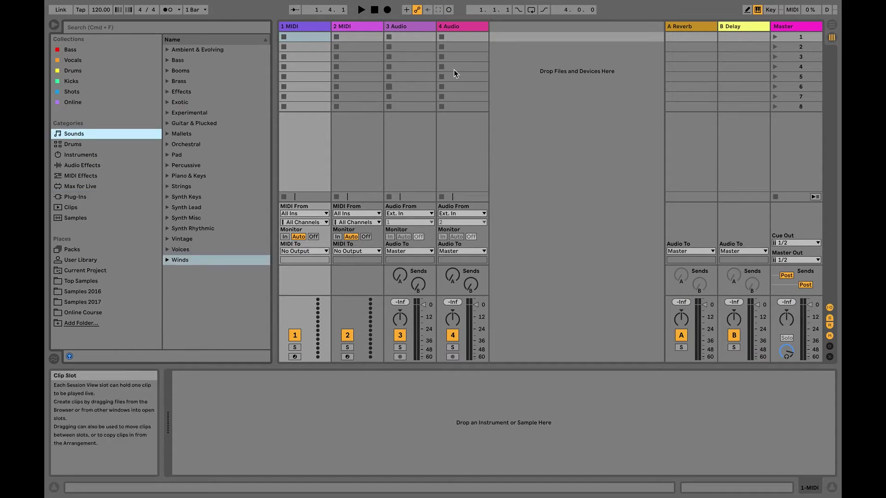
# Toggle between Arrangement View and Session View, and hide and restore the detail view.
pyautogui.click(831, 26)
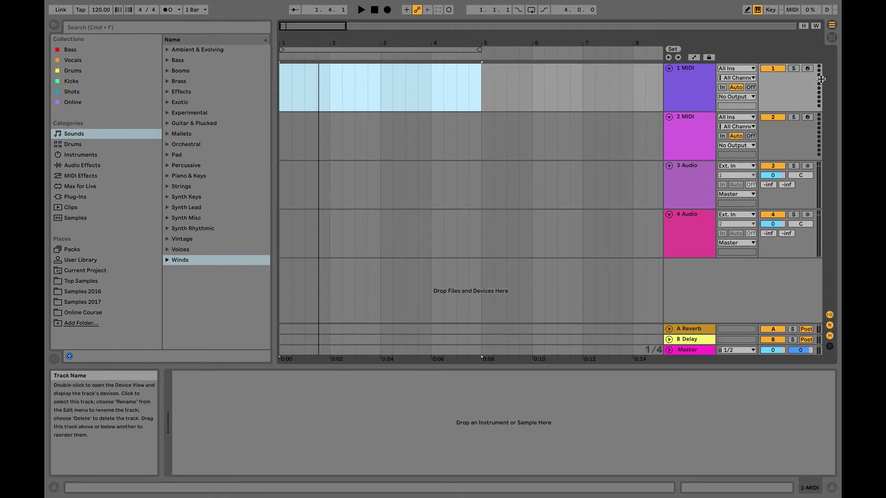
pyautogui.click(832, 26)
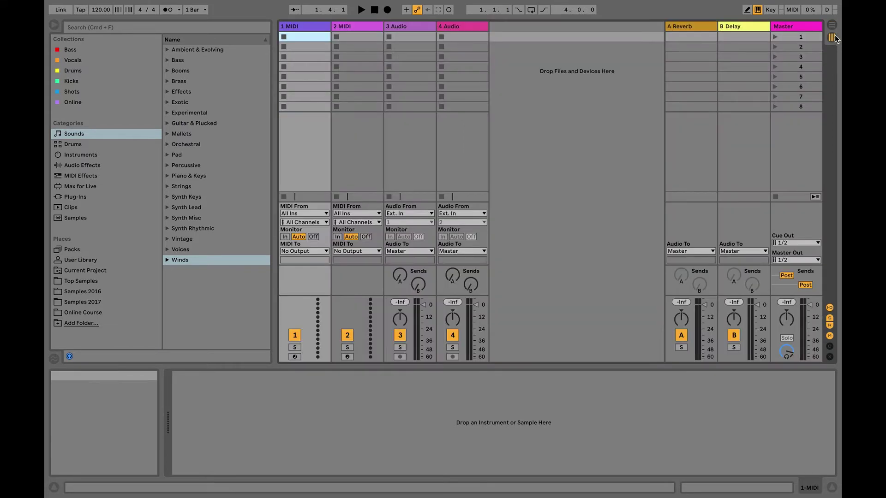
pyautogui.click(832, 37)
pyautogui.click(832, 36)
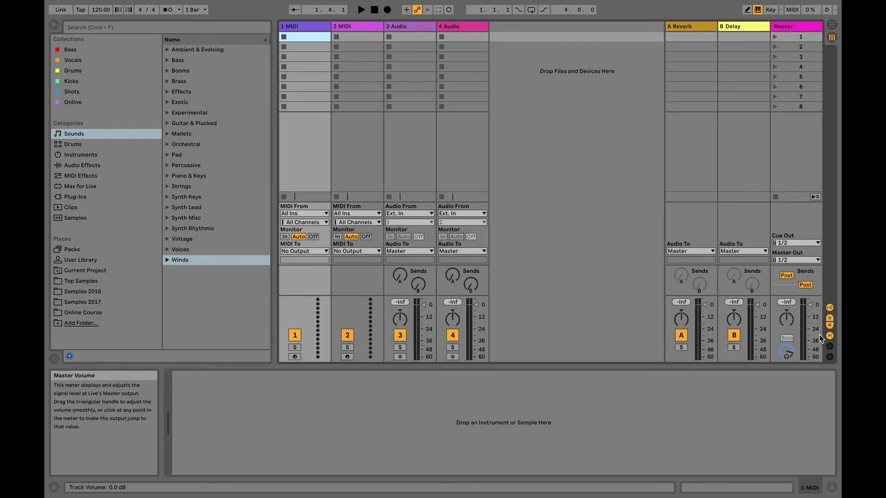
pyautogui.click(832, 489)
pyautogui.click(832, 489)
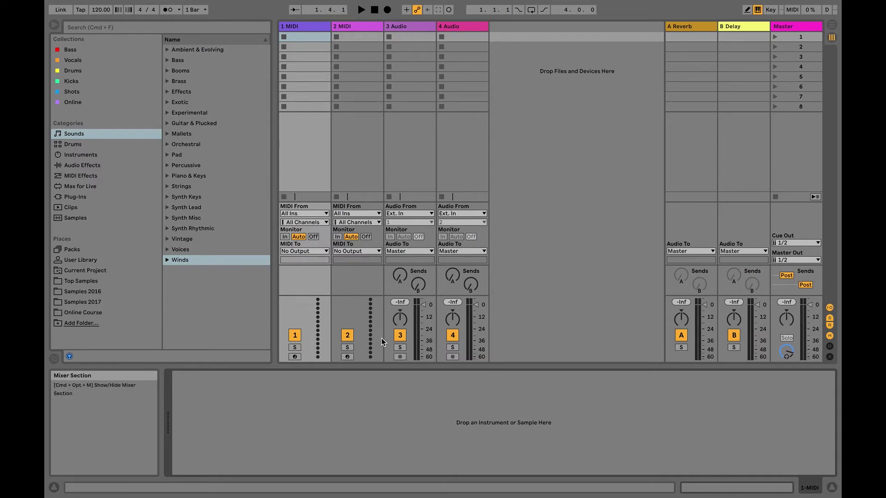
# Set the project tempo to 126 BPM.
pyautogui.click(101, 10)
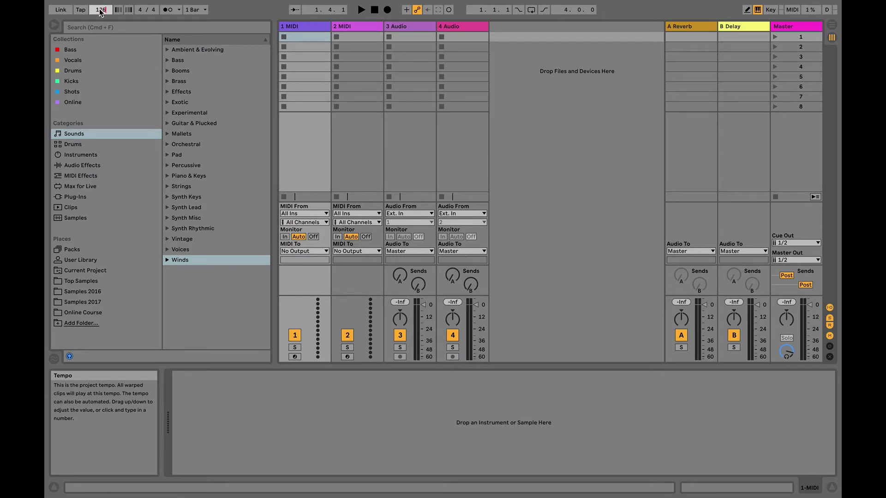
pyautogui.press('Return')
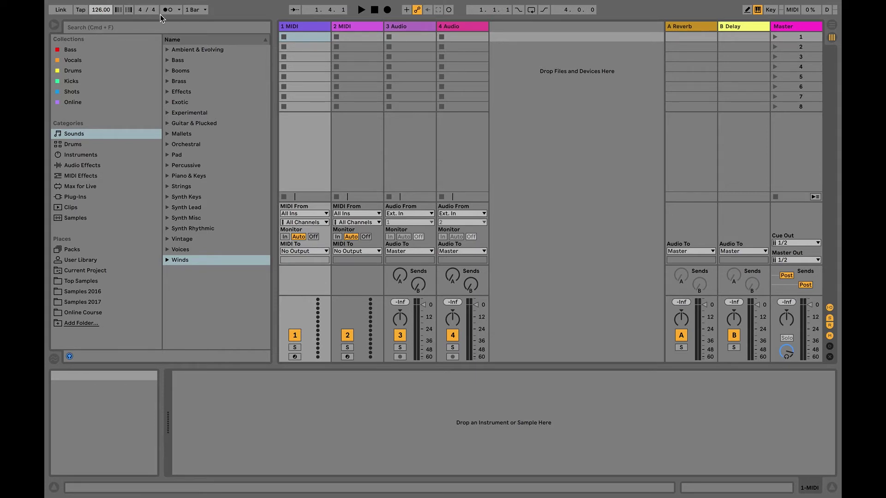
# Try the metronome during playback, check its count-in, sound and rhythm options, and switch it off once playback is stopped.
pyautogui.click(167, 10)
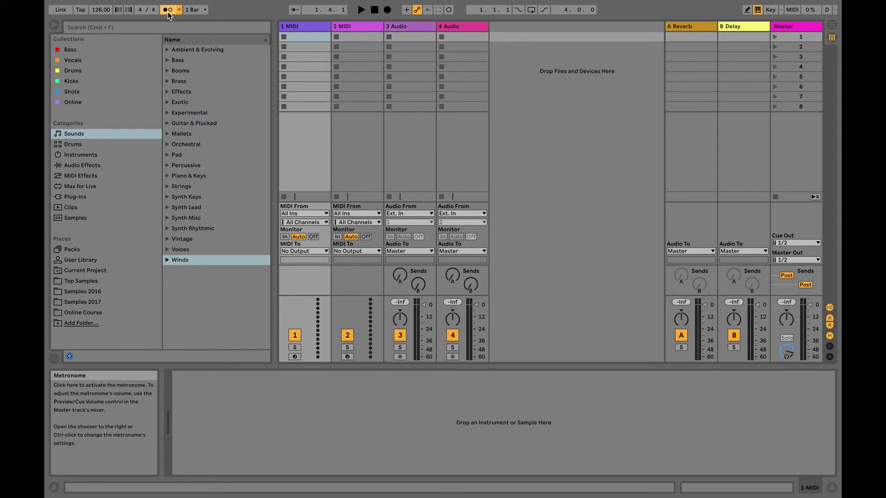
pyautogui.click(362, 10)
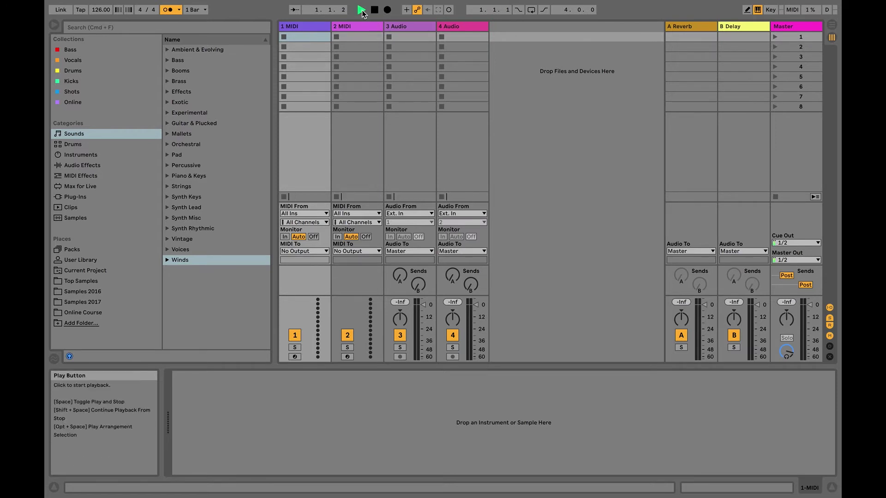
pyautogui.click(177, 10)
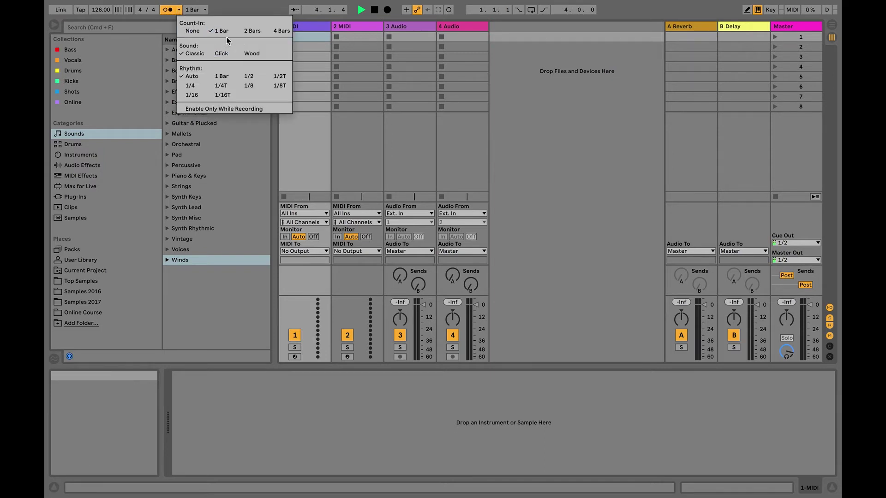
pyautogui.click(234, 9)
pyautogui.click(375, 10)
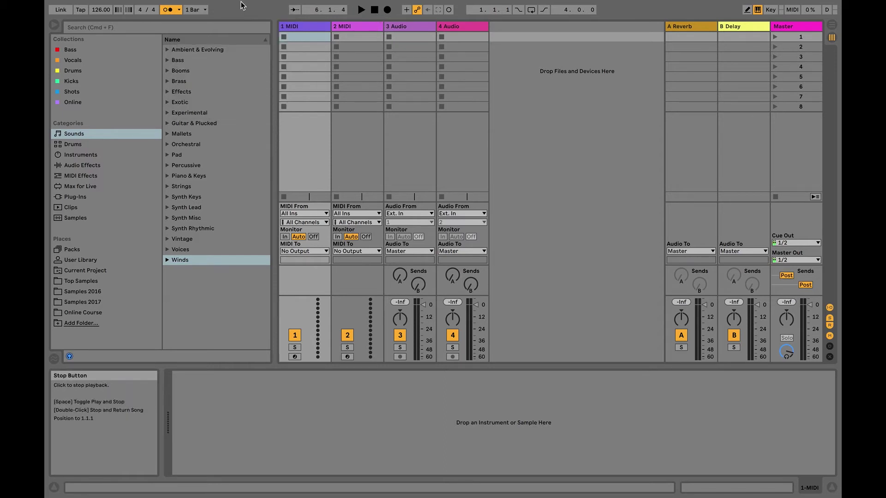
pyautogui.click(171, 10)
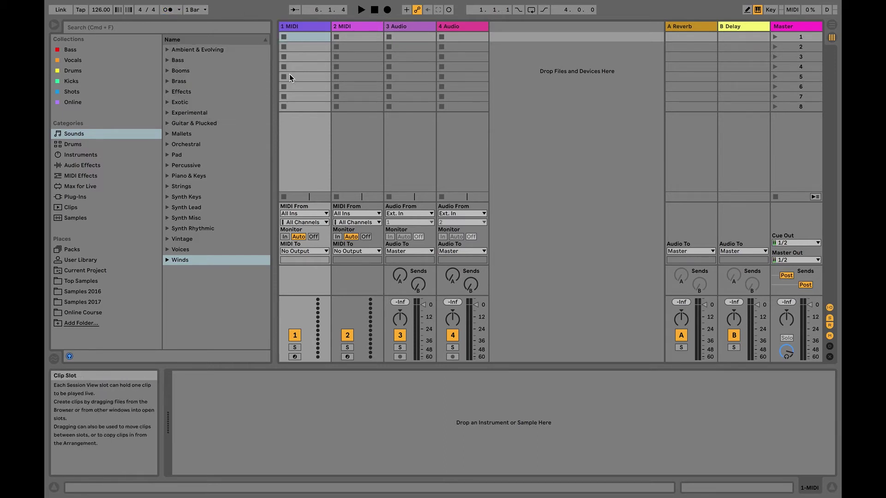
# Switch to Arrangement View, select the loop brace over bars 1 to 5 and start playback.
pyautogui.click(831, 25)
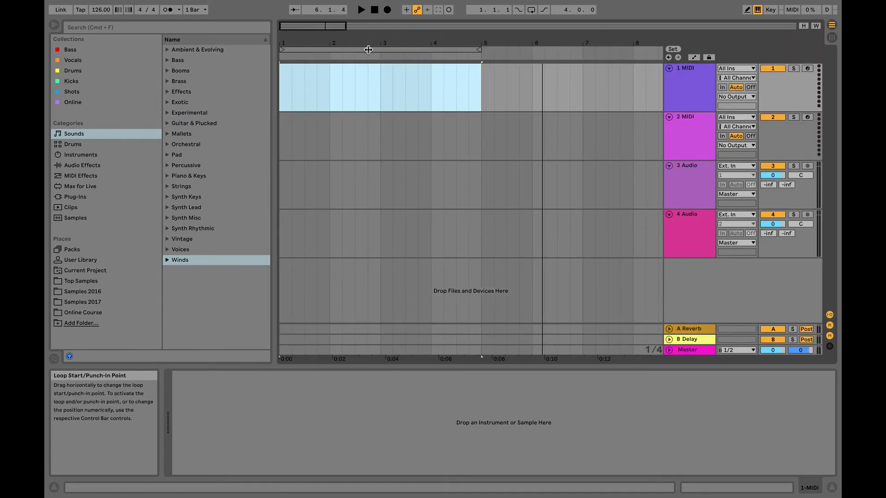
pyautogui.moveTo(367, 48)
pyautogui.mouseDown()
pyautogui.moveTo(406, 47)
pyautogui.moveTo(363, 43)
pyautogui.moveTo(381, 44)
pyautogui.moveTo(373, 40)
pyautogui.moveTo(374, 52)
pyautogui.mouseUp()
pyautogui.press('space')
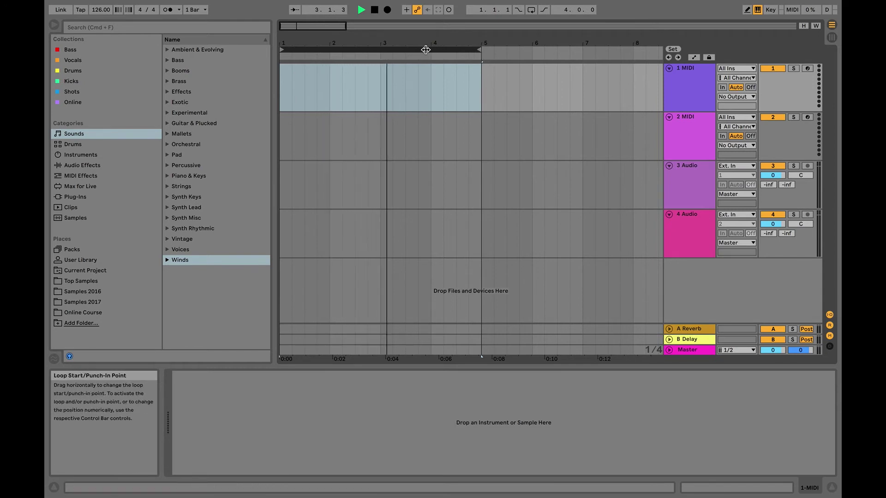
pyautogui.moveTo(459, 47); pyautogui.dragTo(423, 52)
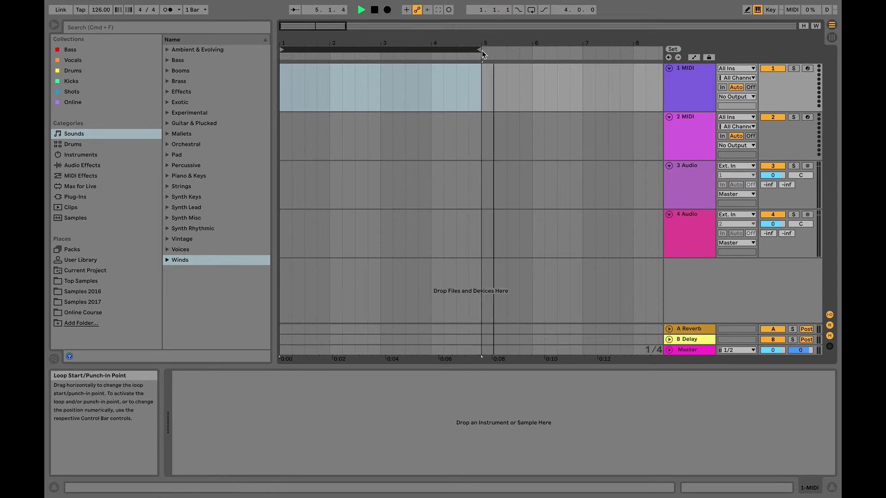
pyautogui.moveTo(399, 49); pyautogui.dragTo(372, 45)
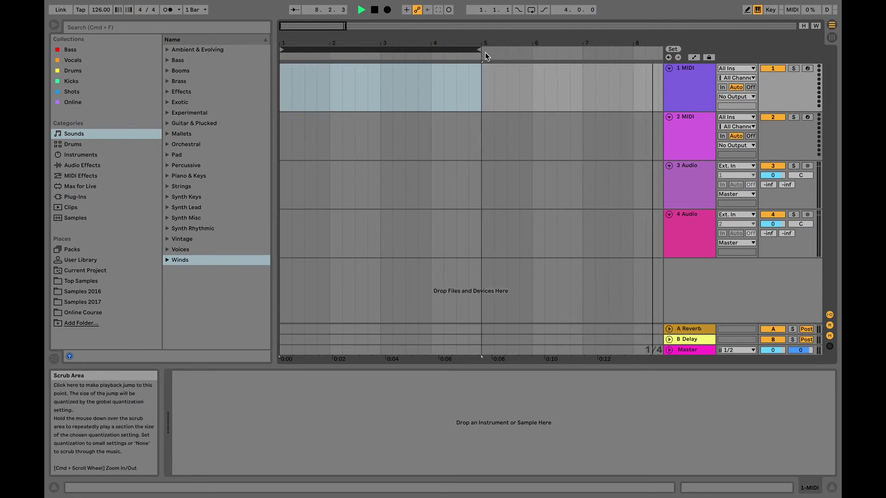
# Shorten the arrangement loop to one bar starting at bar 1, select its brace and stop playback.
pyautogui.moveTo(481, 49)
pyautogui.mouseDown()
pyautogui.moveTo(381, 51)
pyautogui.moveTo(461, 51)
pyautogui.mouseUp()
pyautogui.moveTo(284, 50)
pyautogui.mouseDown()
pyautogui.moveTo(344, 50)
pyautogui.moveTo(284, 51)
pyautogui.mouseUp()
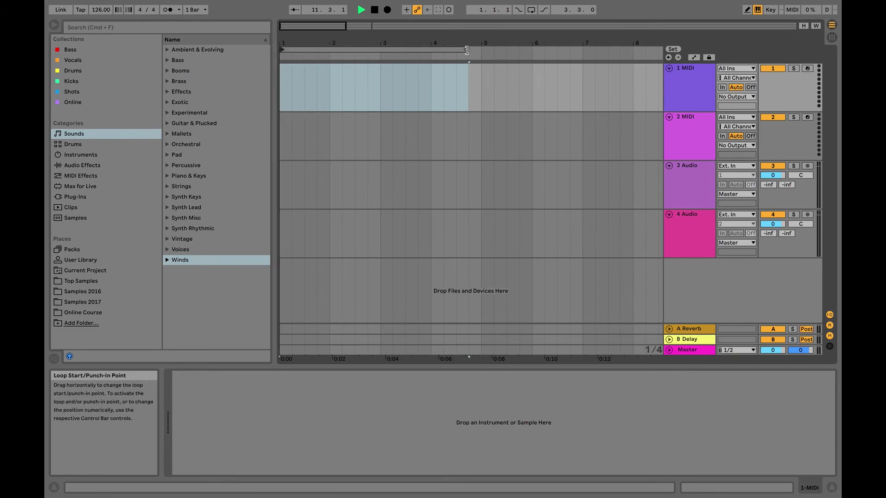
pyautogui.moveTo(468, 50)
pyautogui.mouseDown()
pyautogui.moveTo(491, 51)
pyautogui.moveTo(332, 52)
pyautogui.mouseUp()
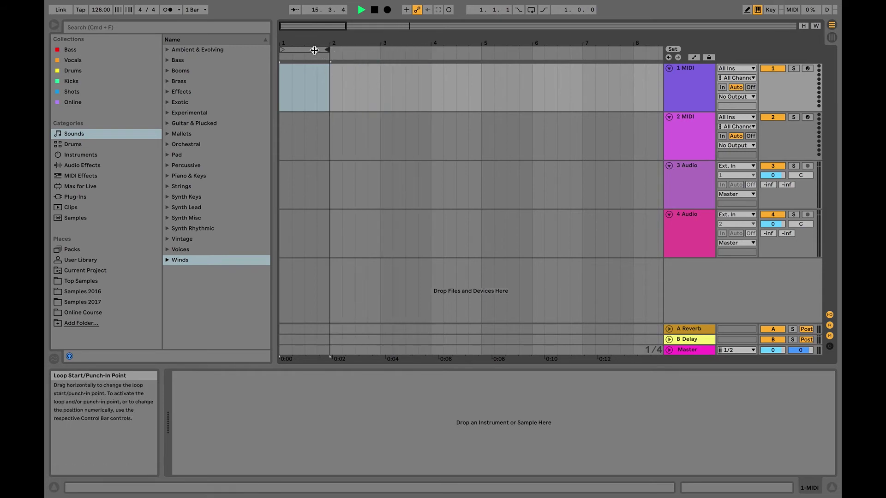
pyautogui.click(315, 50)
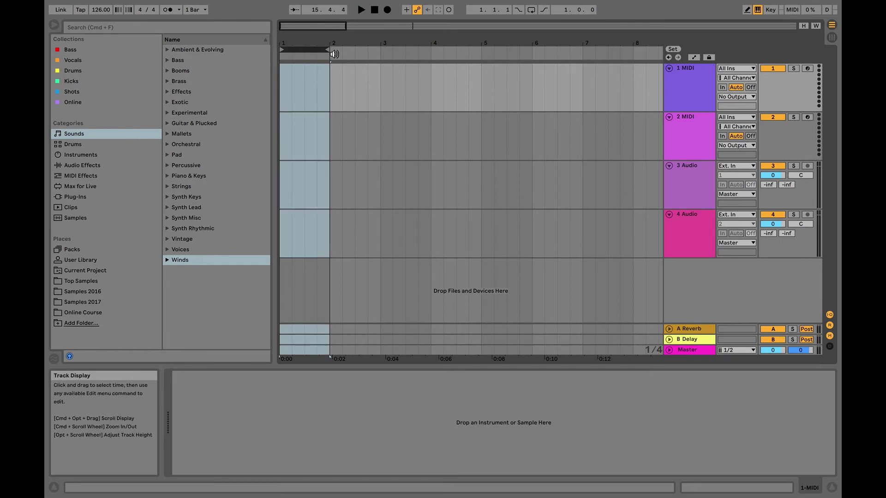
# Activate the arrangement loop and play the looped first bar briefly before stopping.
pyautogui.click(532, 12)
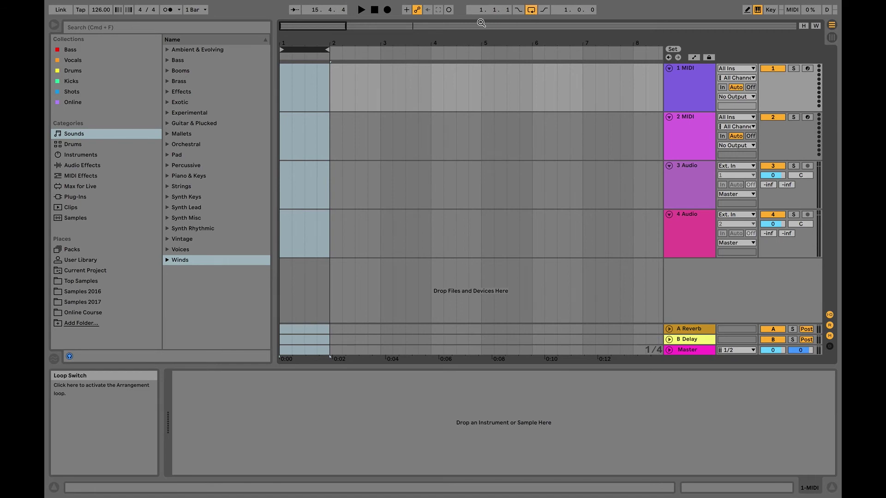
pyautogui.press('space')
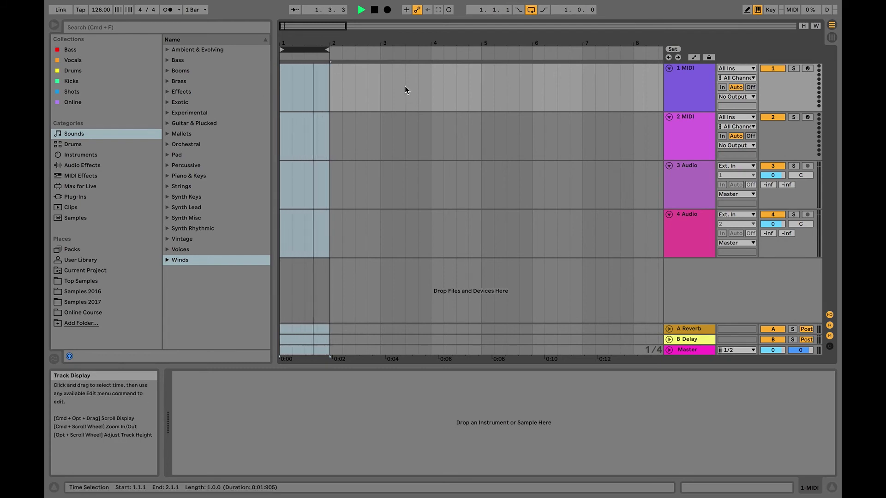
pyautogui.press('space')
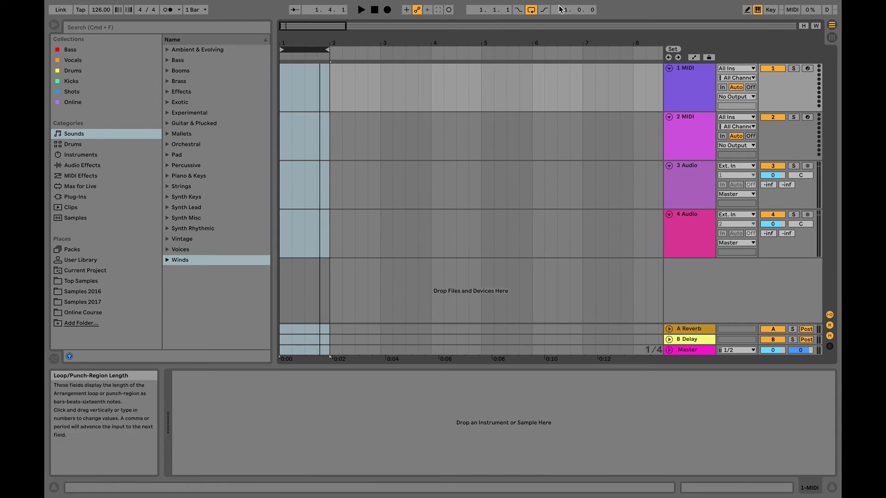
# Mute and unmute the 1 MIDI and 2 MIDI tracks.
pyautogui.click(775, 70)
pyautogui.click(775, 69)
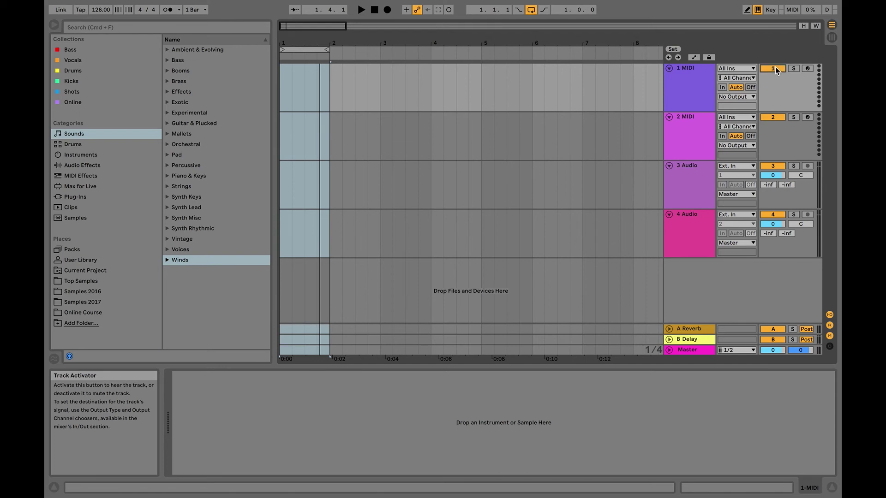
pyautogui.click(768, 119)
pyautogui.click(768, 119)
# Solo each track one at a time, from 1 MIDI through 4 Audio.
pyautogui.click(793, 69)
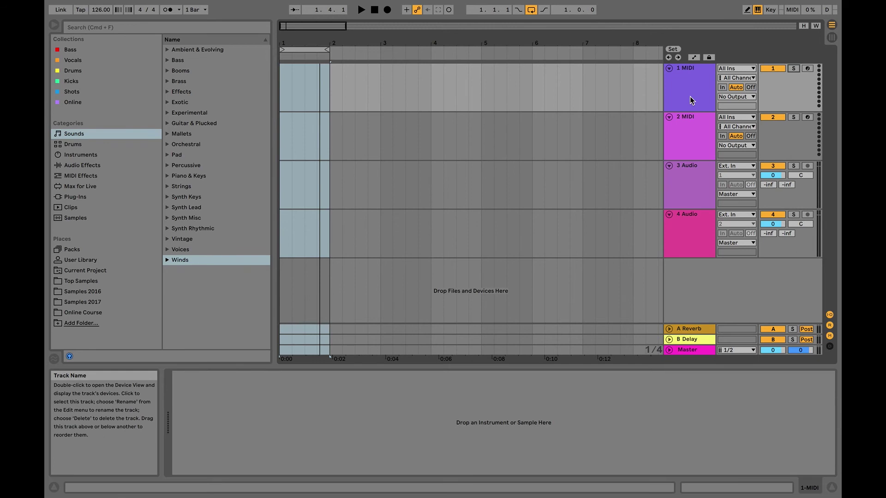
pyautogui.click(793, 69)
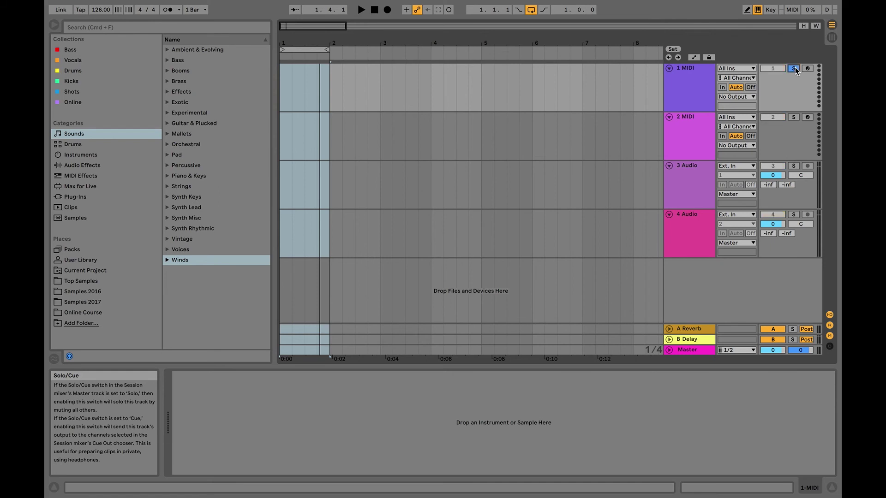
pyautogui.click(793, 117)
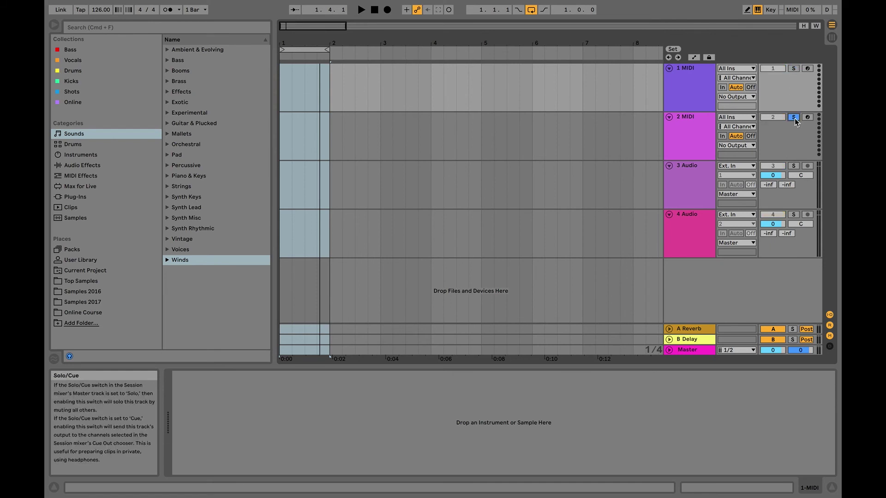
pyautogui.click(793, 166)
pyautogui.click(794, 215)
# Solo 3 Audio, 2 MIDI and 1 MIDI simultaneously, and turn off all the solos again.
pyautogui.click(793, 166)
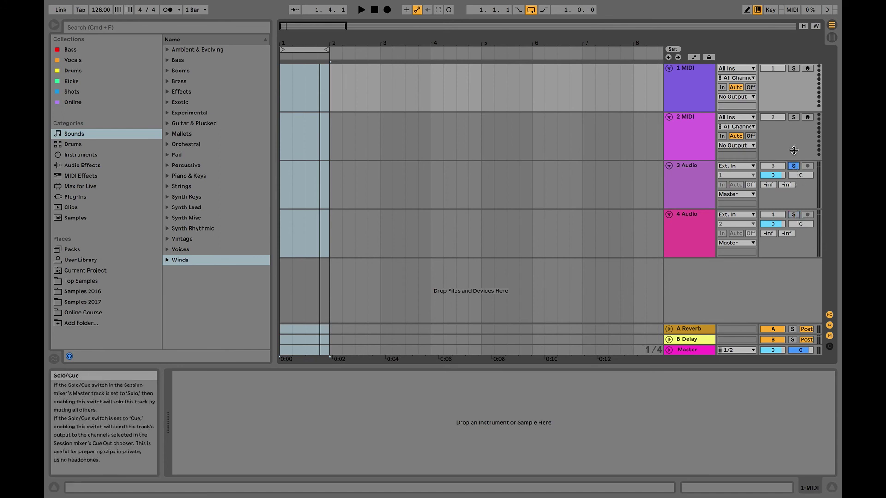
pyautogui.click(793, 118)
pyautogui.click(793, 68)
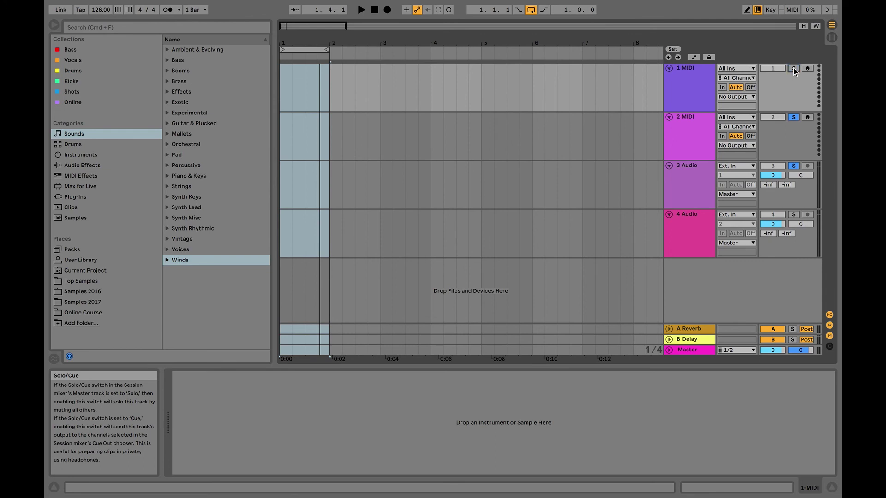
pyautogui.click(793, 117)
pyautogui.click(794, 165)
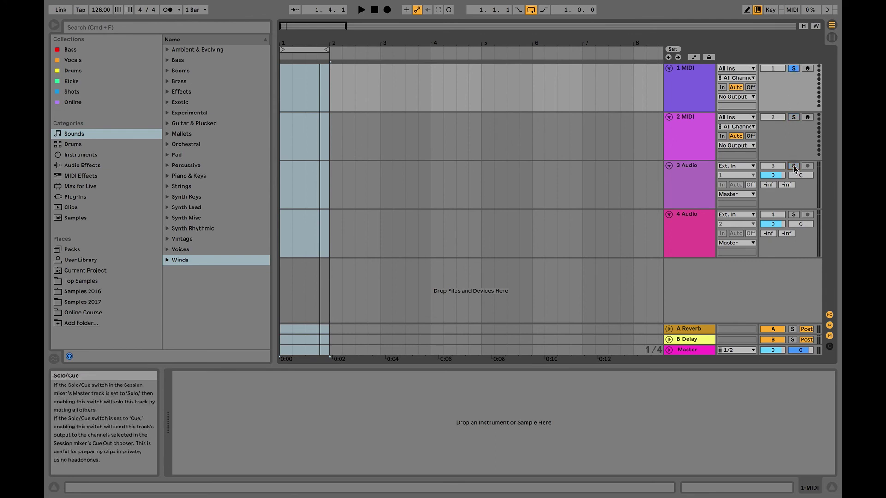
pyautogui.click(793, 68)
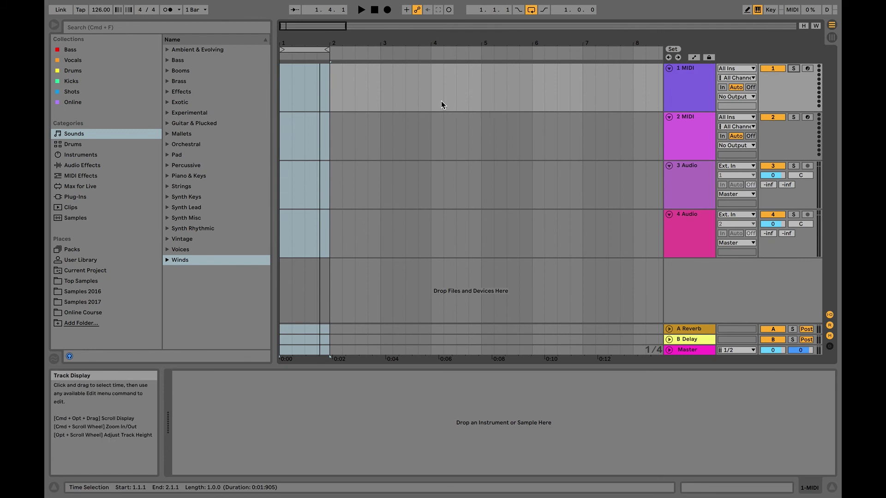
# Examine the editing, insertion and color commands available for the 1 MIDI track and the application's view options.
pyautogui.rightClick(692, 98)
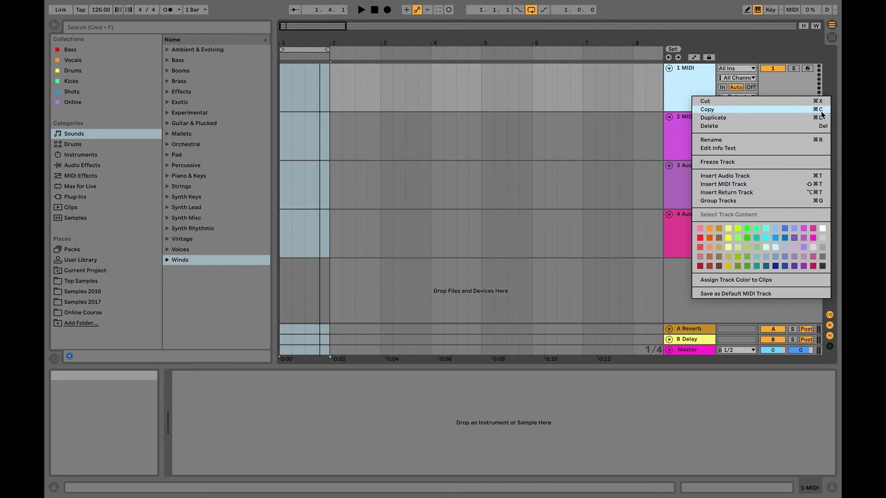
pyautogui.click(683, 74)
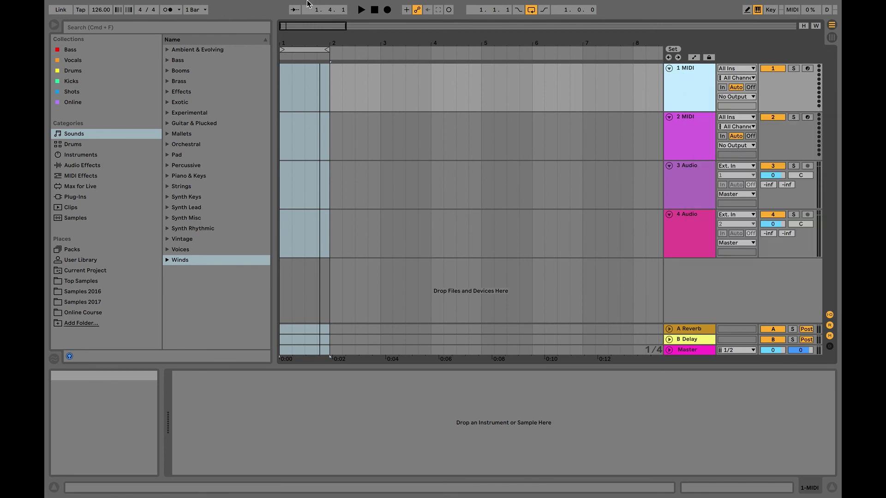
pyautogui.moveTo(307, 4)
pyautogui.click(222, 6)
pyautogui.moveTo(200, 8)
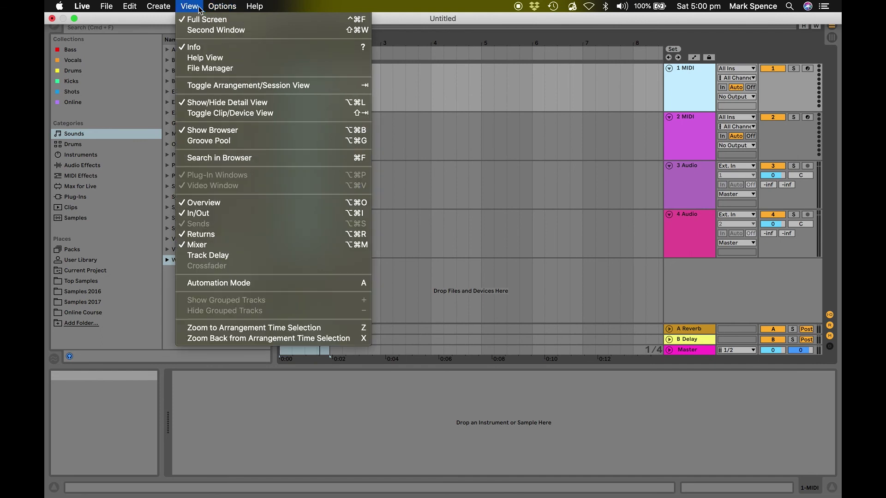
pyautogui.click(406, 95)
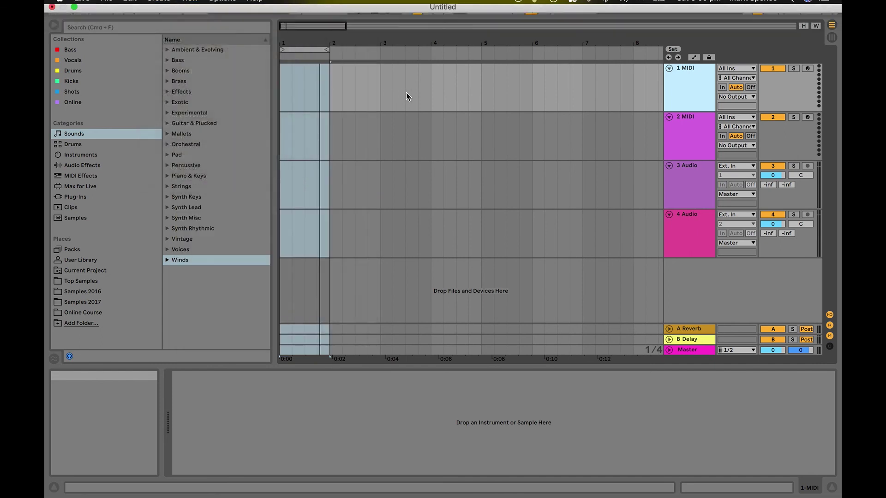